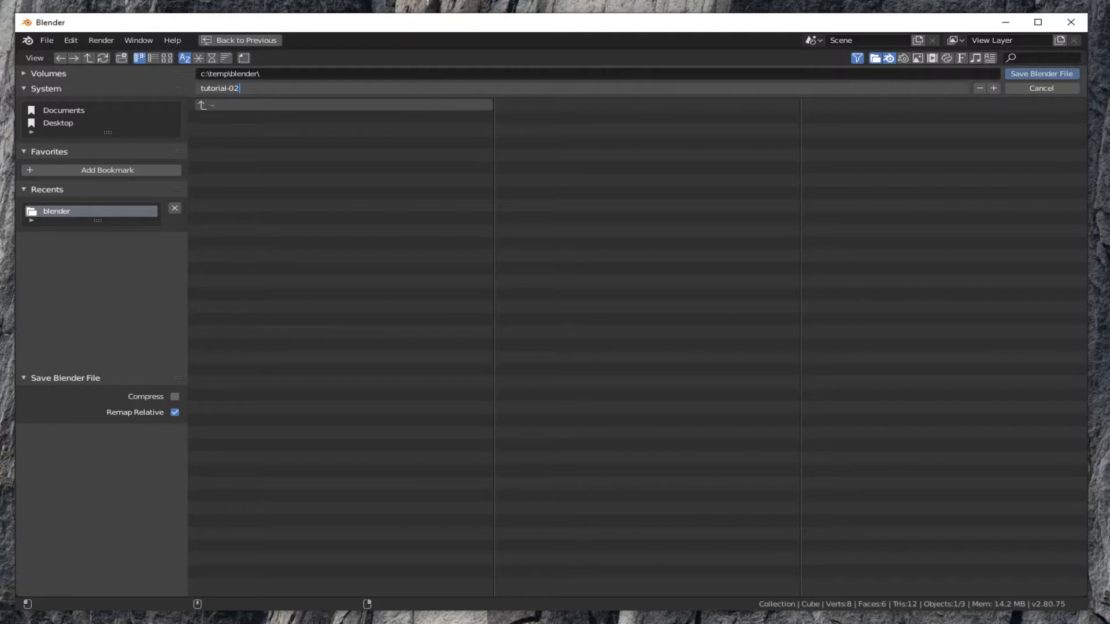
# Save the Blender file as tutorial-02 in c:\temp\blender\.
pyautogui.click(1034, 74)
pyautogui.click(1028, 74)
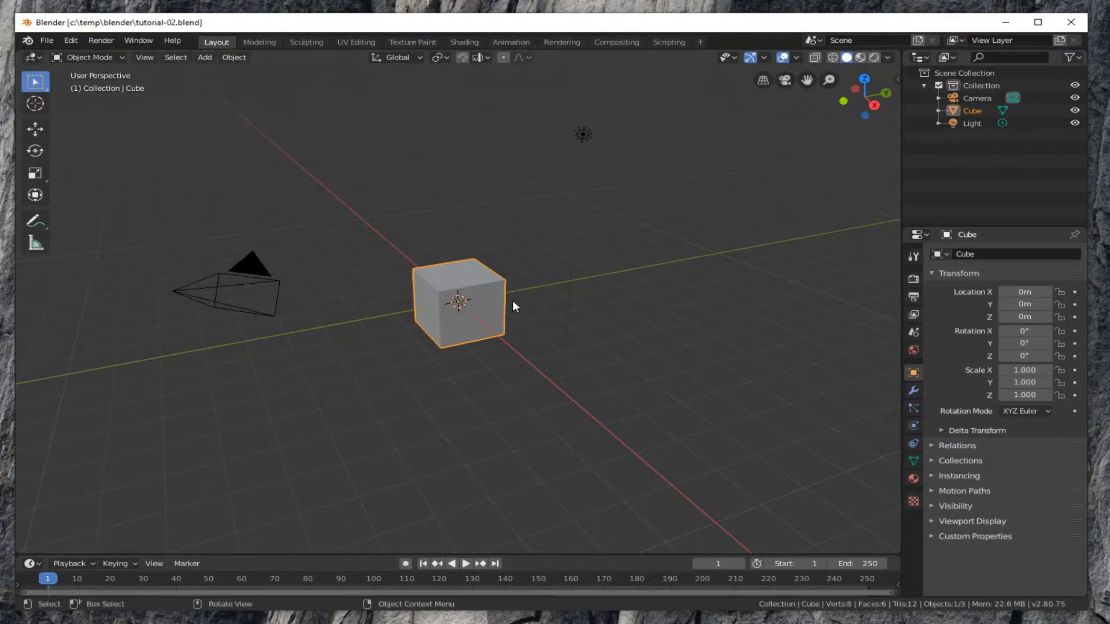
pyautogui.moveTo(526, 311); pyautogui.dragTo(546, 291, button='middle')
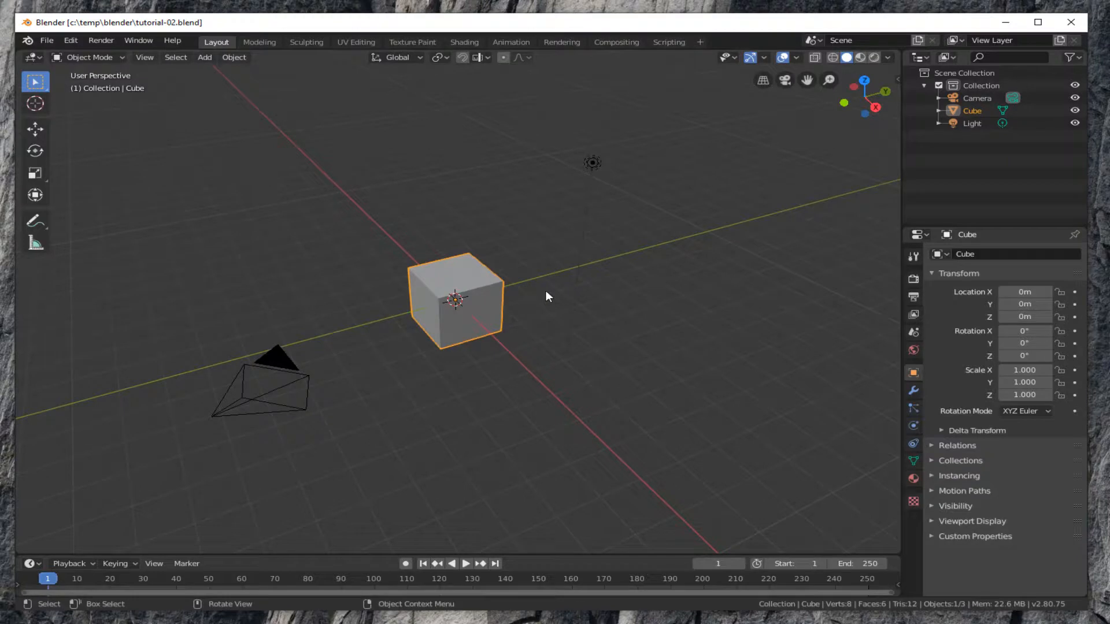
pyautogui.scroll(6, 546, 290)
pyautogui.scroll(-5, 546, 287)
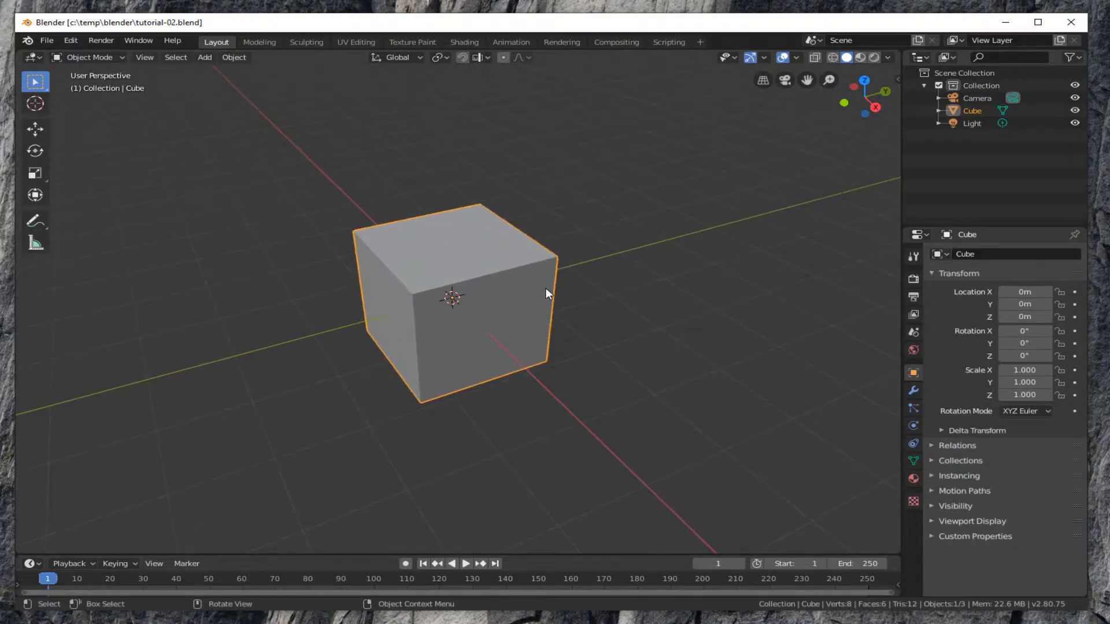
pyautogui.scroll(3, 545, 288)
pyautogui.moveTo(808, 80)
pyautogui.mouseDown()
pyautogui.moveTo(810, 108)
pyautogui.moveTo(829, 78)
pyautogui.mouseUp()
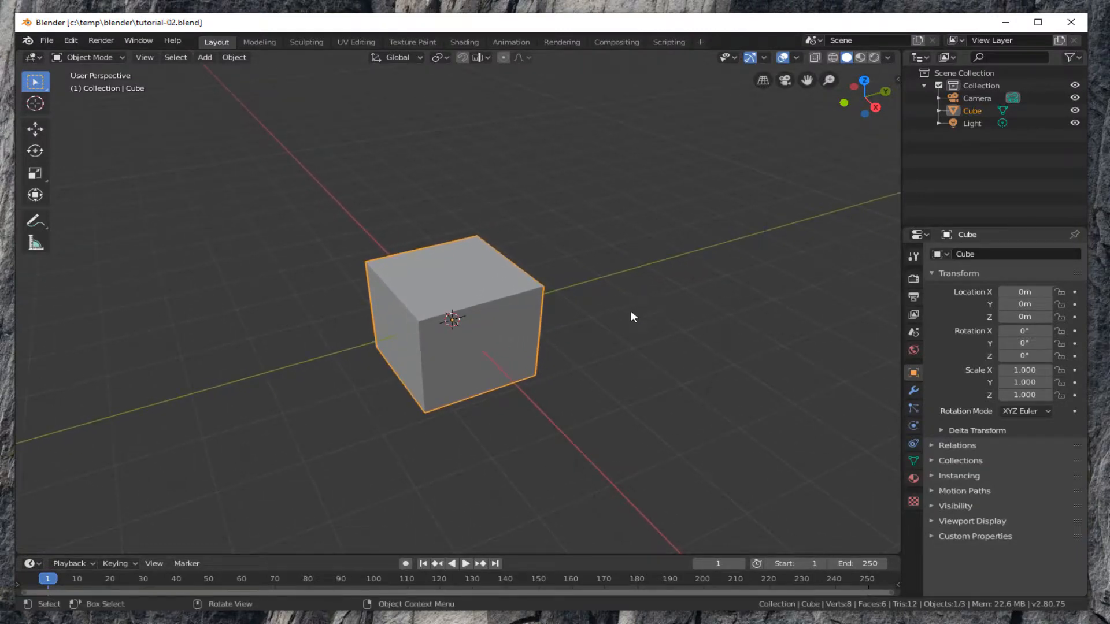
pyautogui.moveTo(624, 328); pyautogui.dragTo(631, 315, button='middle')
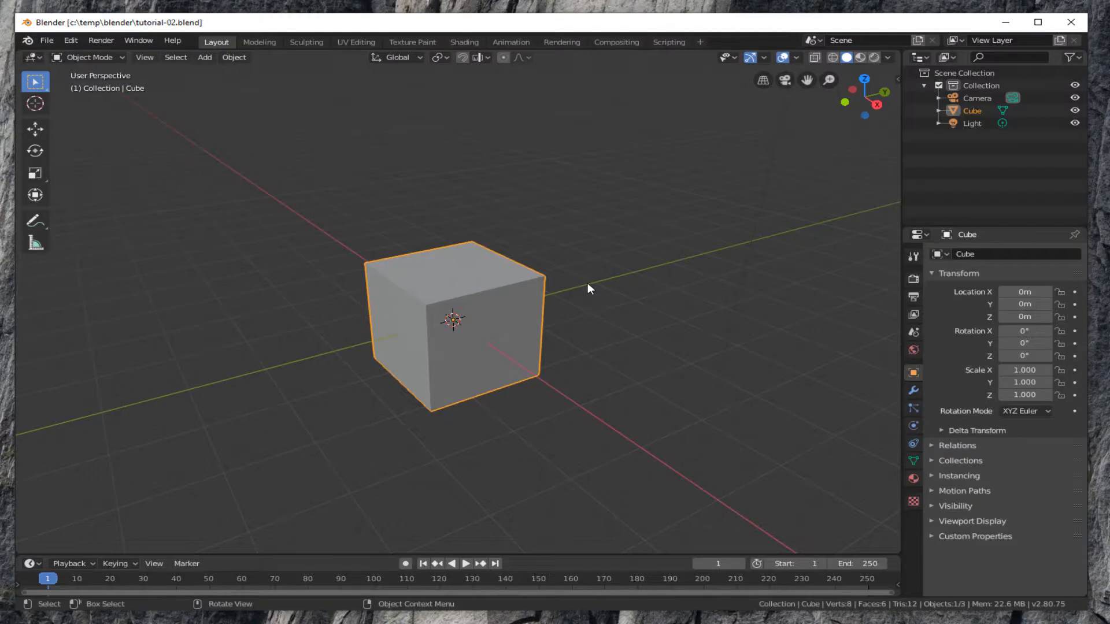
# Switch to the Modeling workspace and scale the cube down along the Z axis into a thin, flat slab.
pyautogui.click(267, 41)
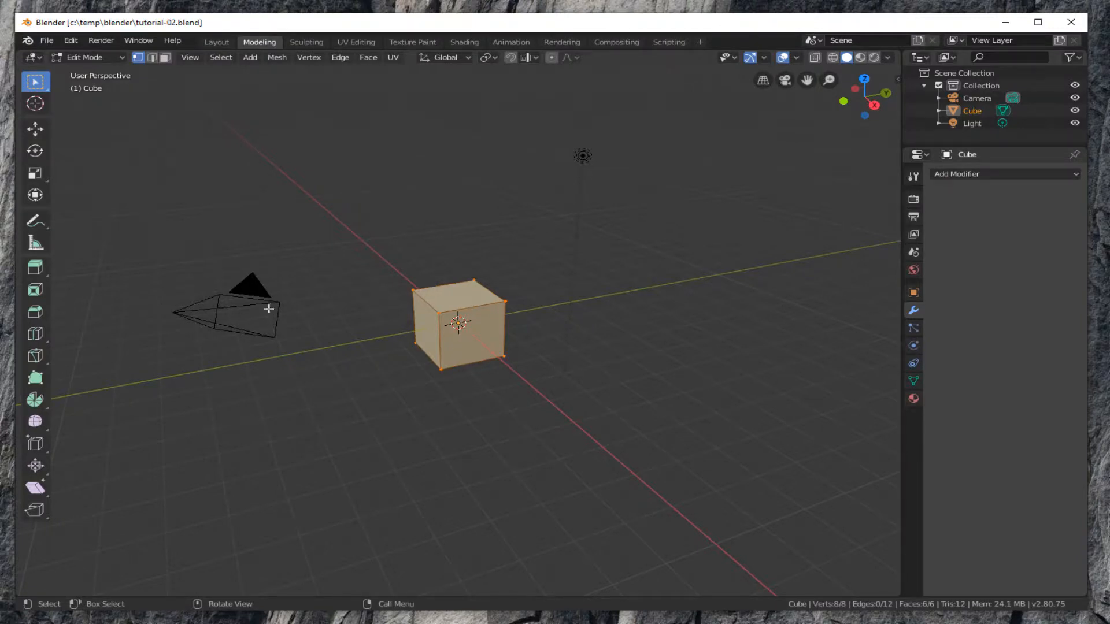
pyautogui.click(37, 172)
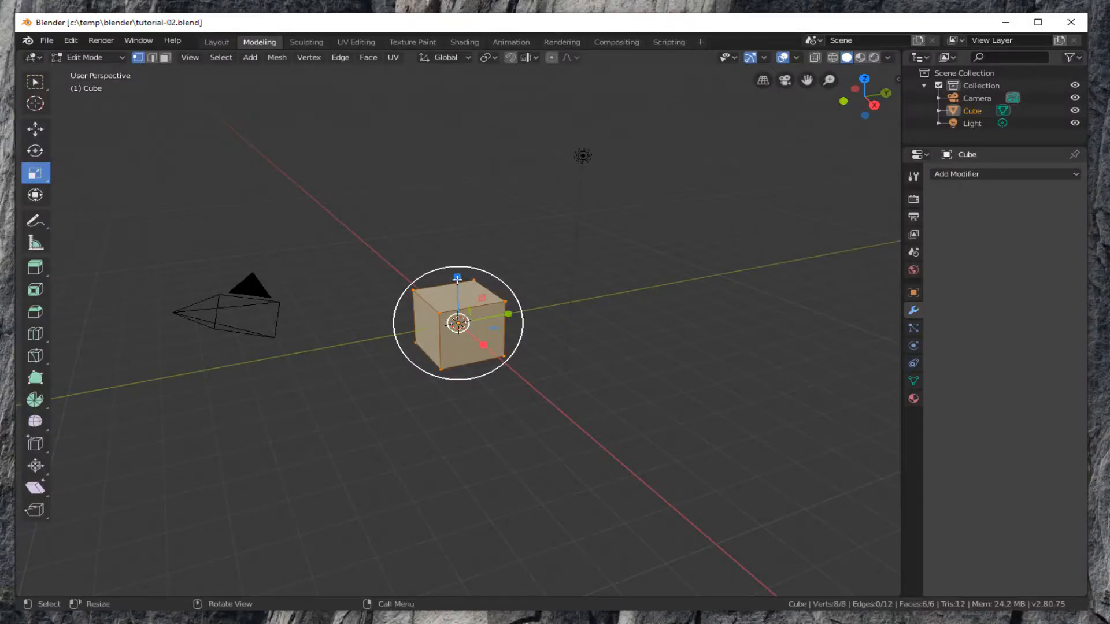
pyautogui.moveTo(457, 279); pyautogui.dragTo(456, 316)
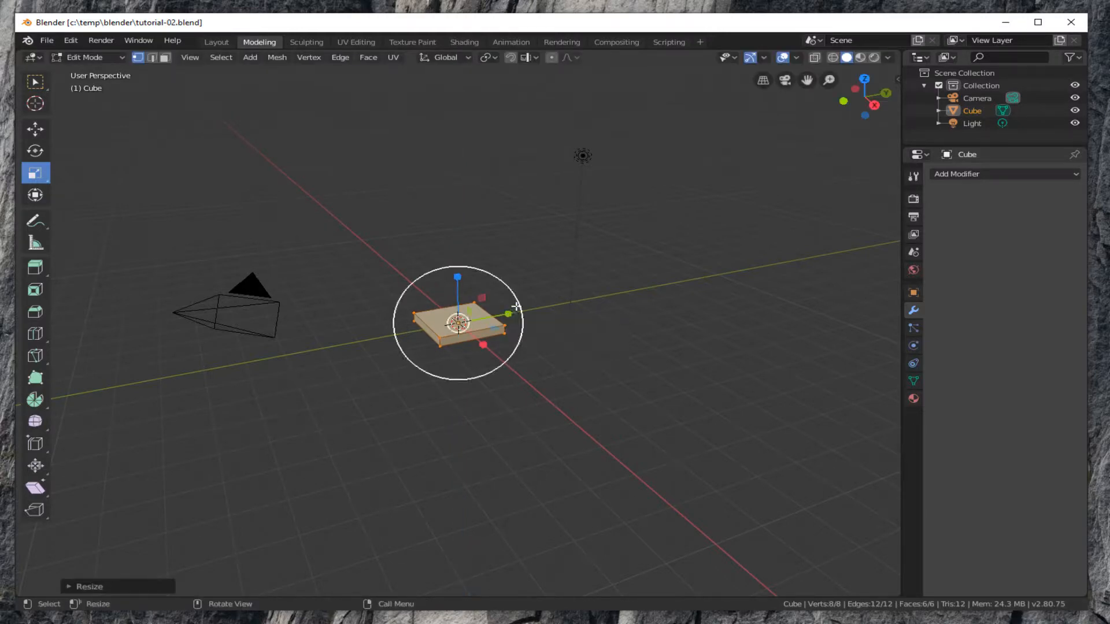
# Add four loop cuts to the slab, one close to each of its four sides, leaving small squares at the corners.
pyautogui.scroll(4, 465, 306)
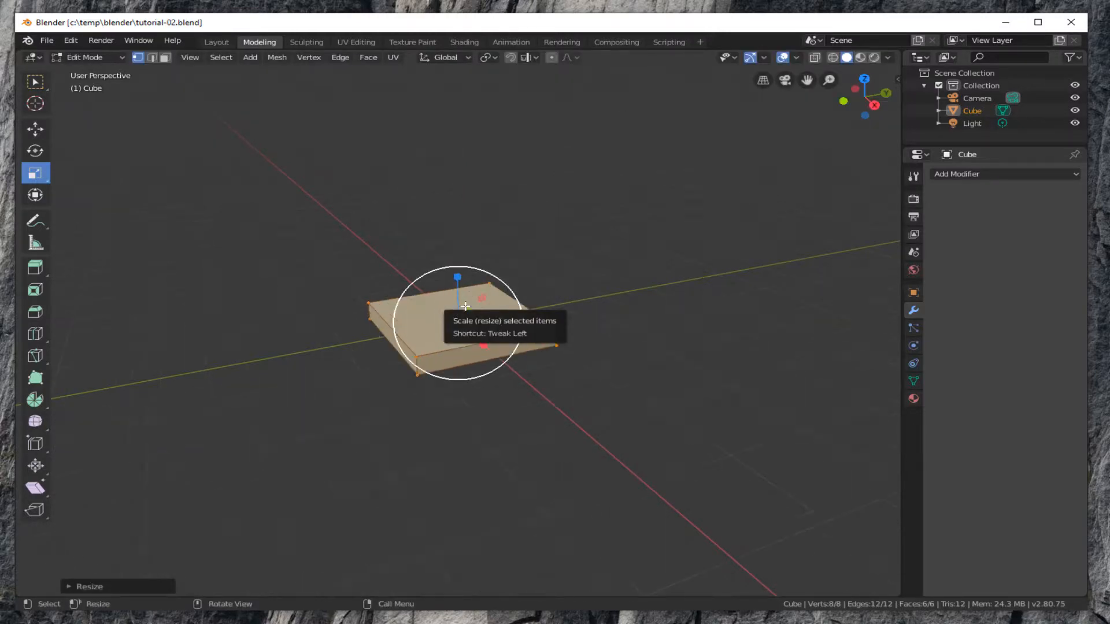
pyautogui.scroll(5, 465, 306)
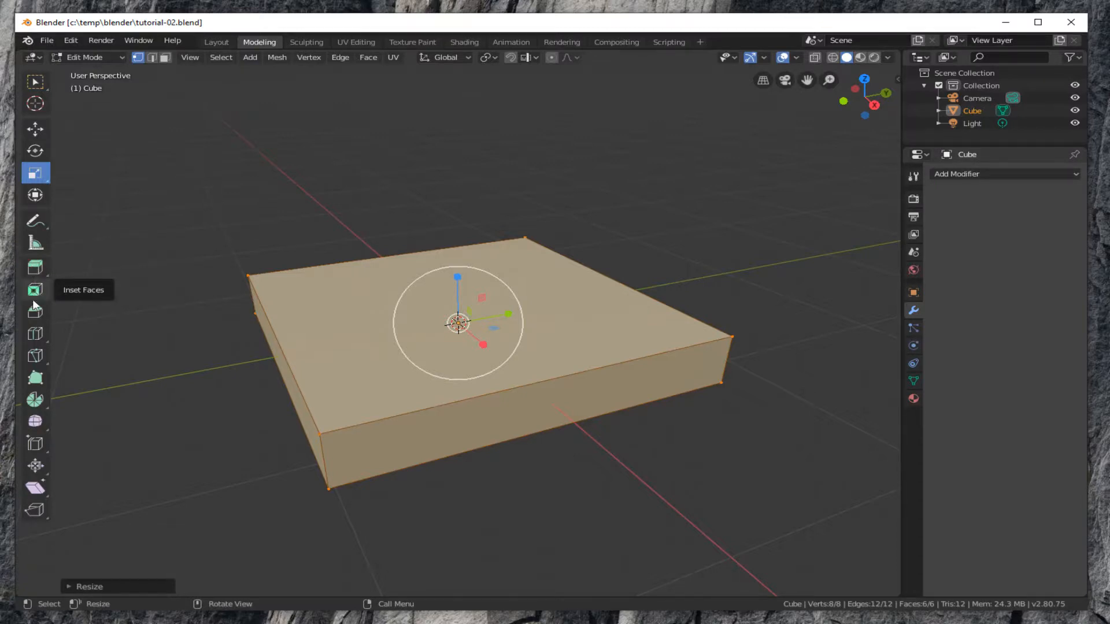
pyautogui.click(35, 336)
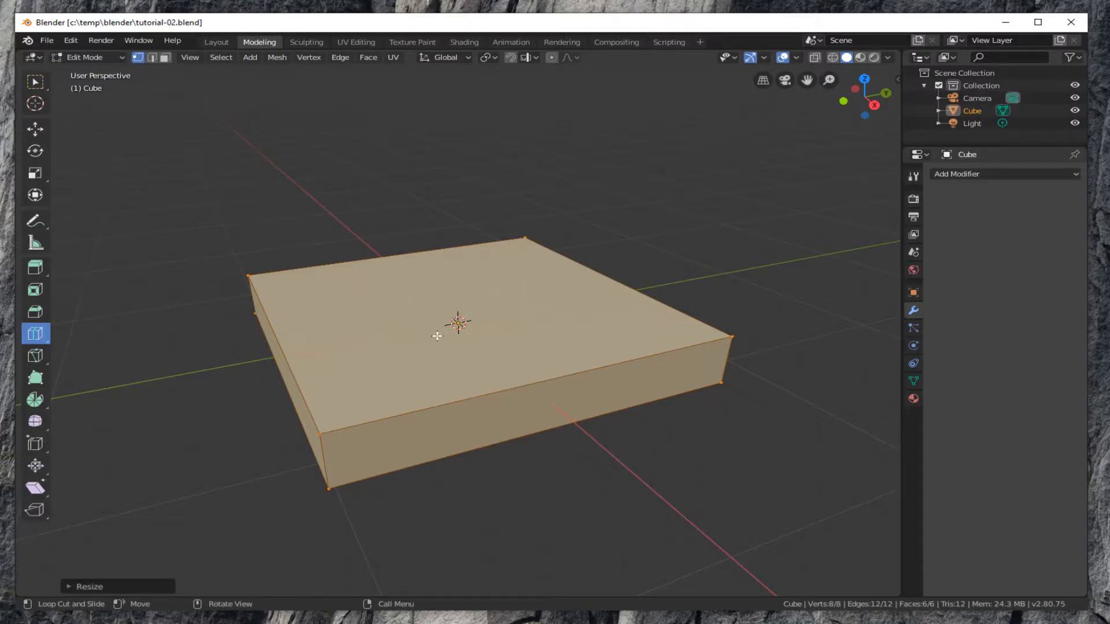
pyautogui.moveTo(399, 287); pyautogui.dragTo(299, 381)
pyautogui.moveTo(311, 344); pyautogui.dragTo(302, 298)
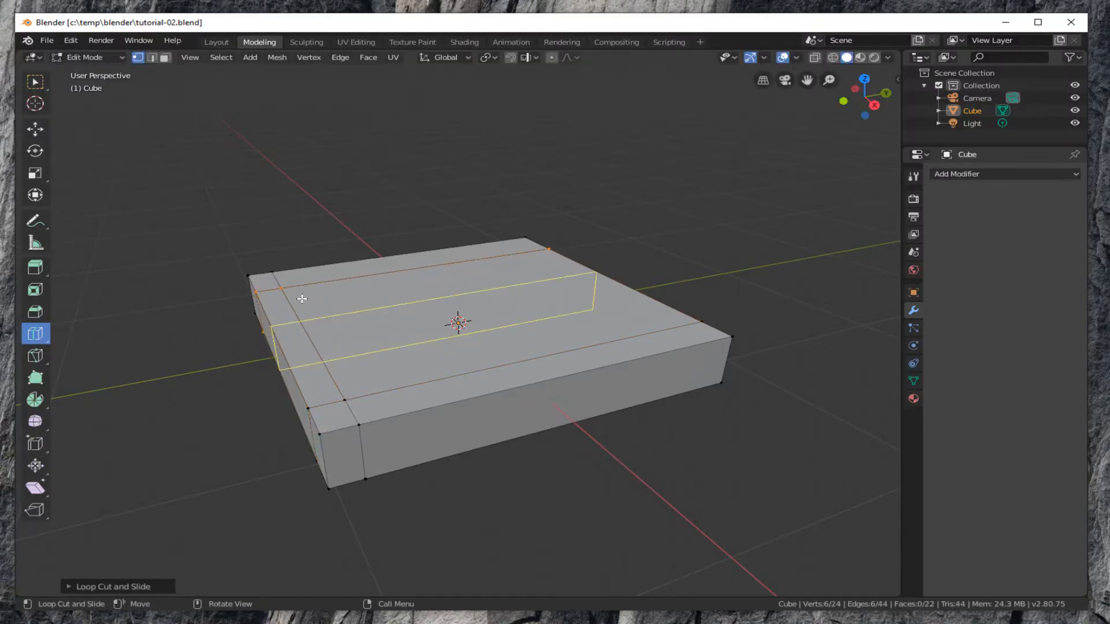
pyautogui.moveTo(450, 347); pyautogui.dragTo(590, 307)
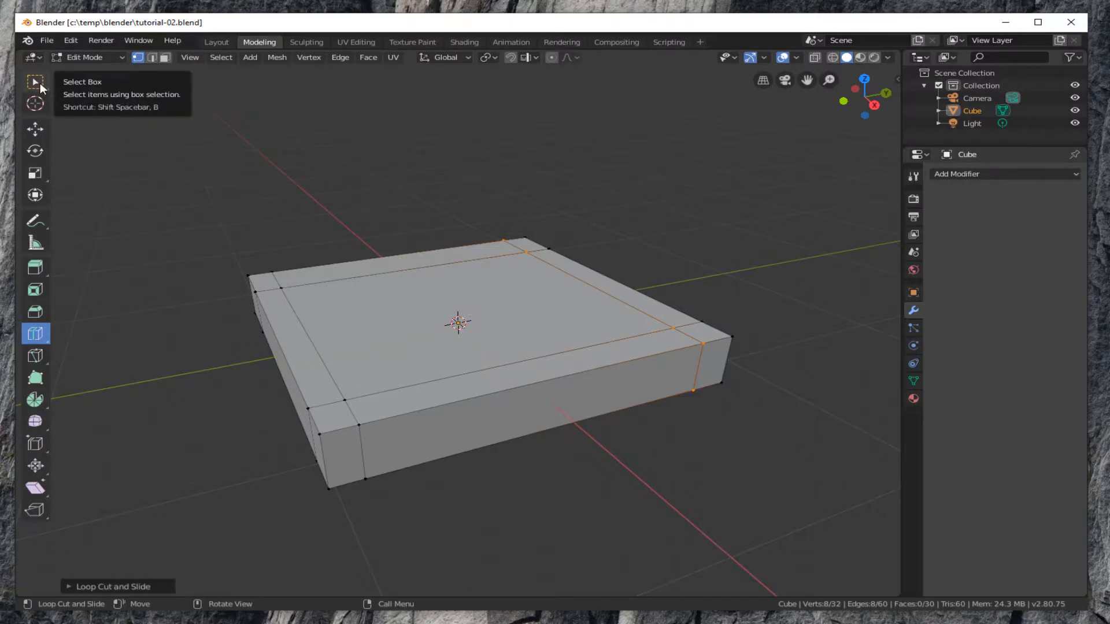
# In face select mode, select the strip of three top faces along one side of the slab, from corner to corner.
pyautogui.click(165, 57)
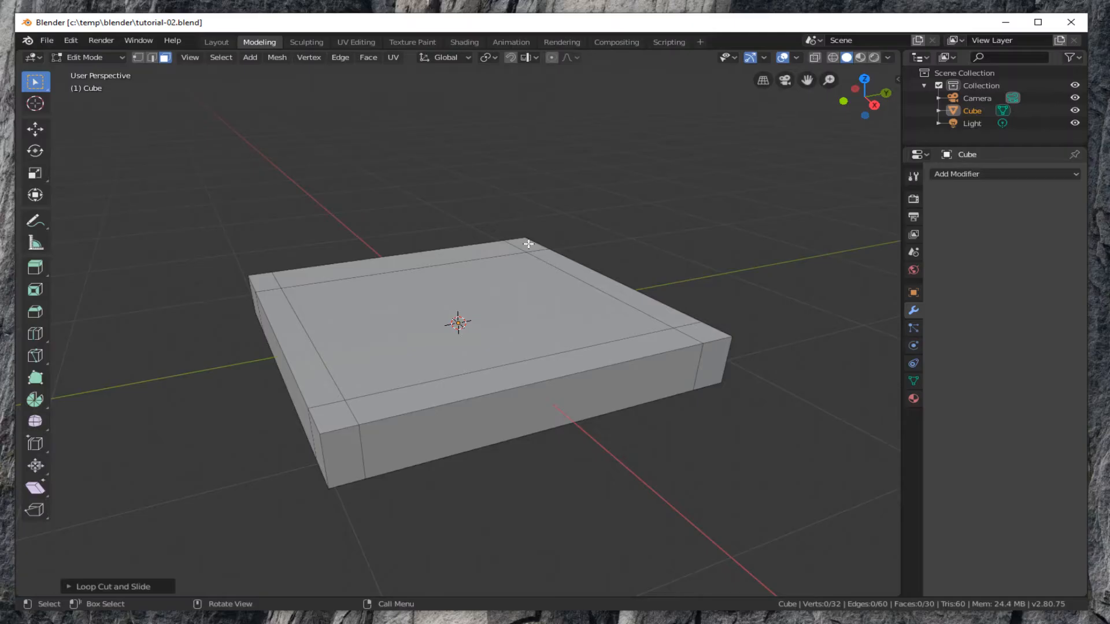
pyautogui.click(528, 243)
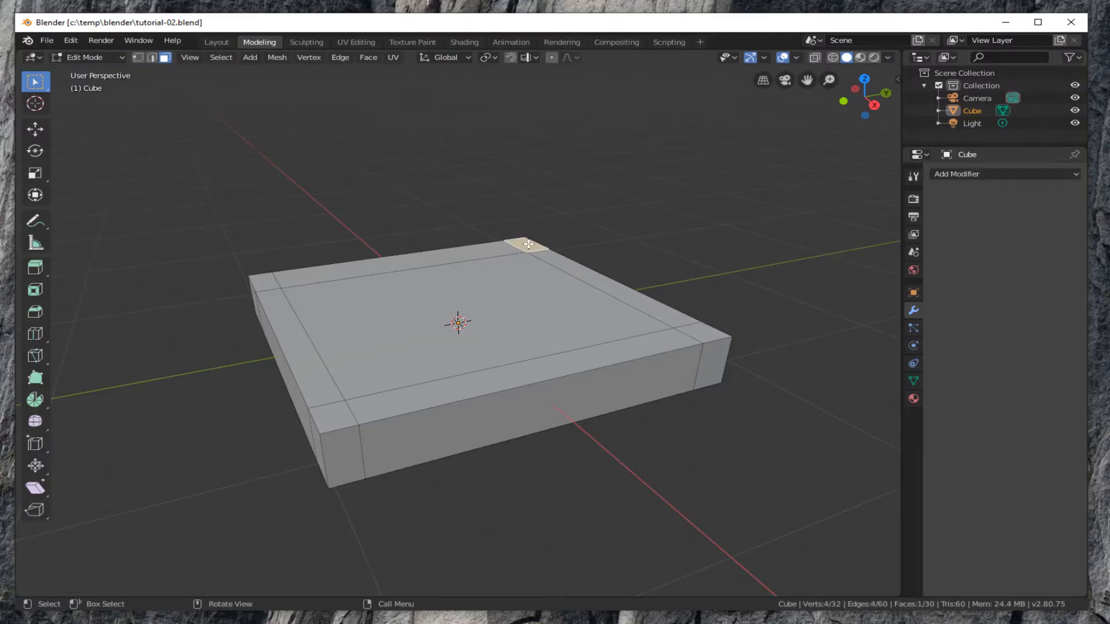
pyautogui.keyDown('ctrl'); pyautogui.click(697, 333); pyautogui.keyUp('ctrl')
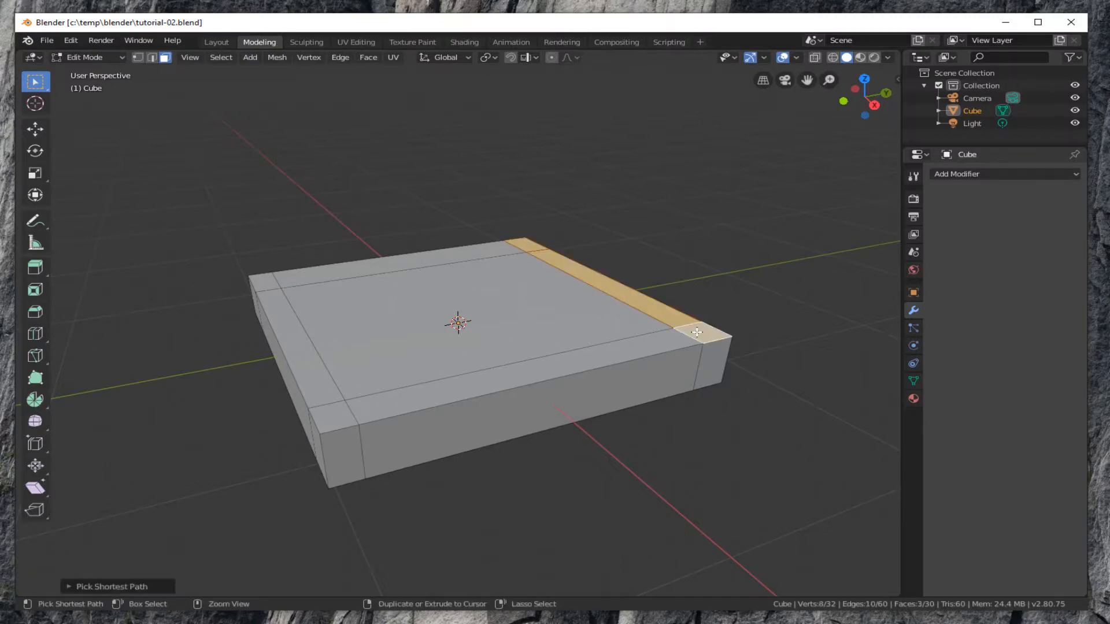
# Add the four corner faces on the slab's underside to the selection.
pyautogui.moveTo(687, 398); pyautogui.dragTo(657, 255, button='middle')
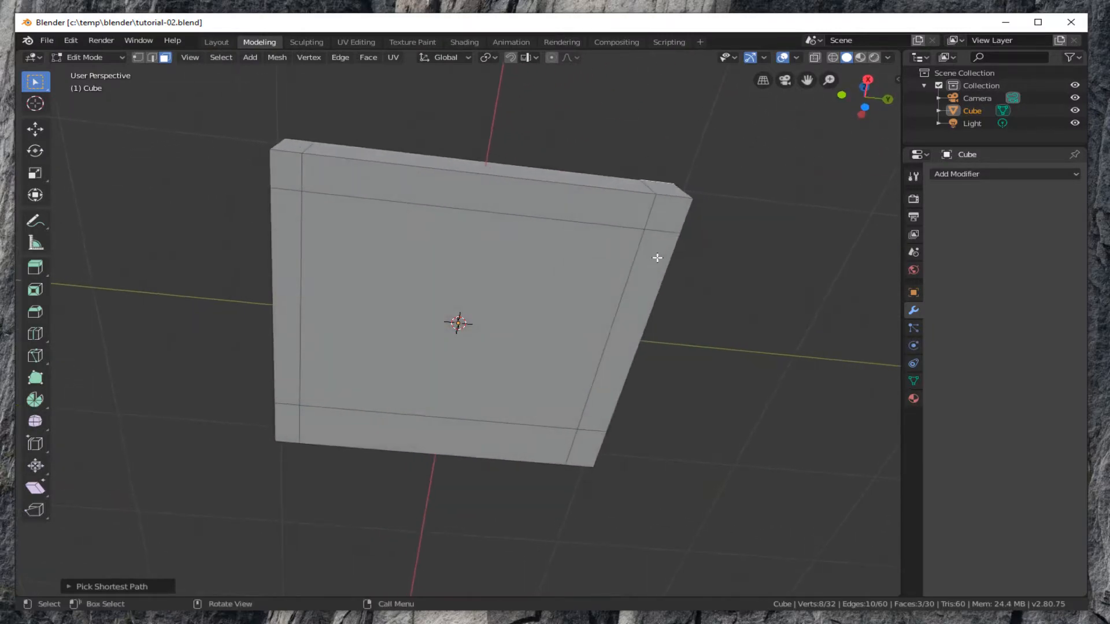
pyautogui.keyDown('shift'); pyautogui.click(295, 172); pyautogui.keyUp('shift')
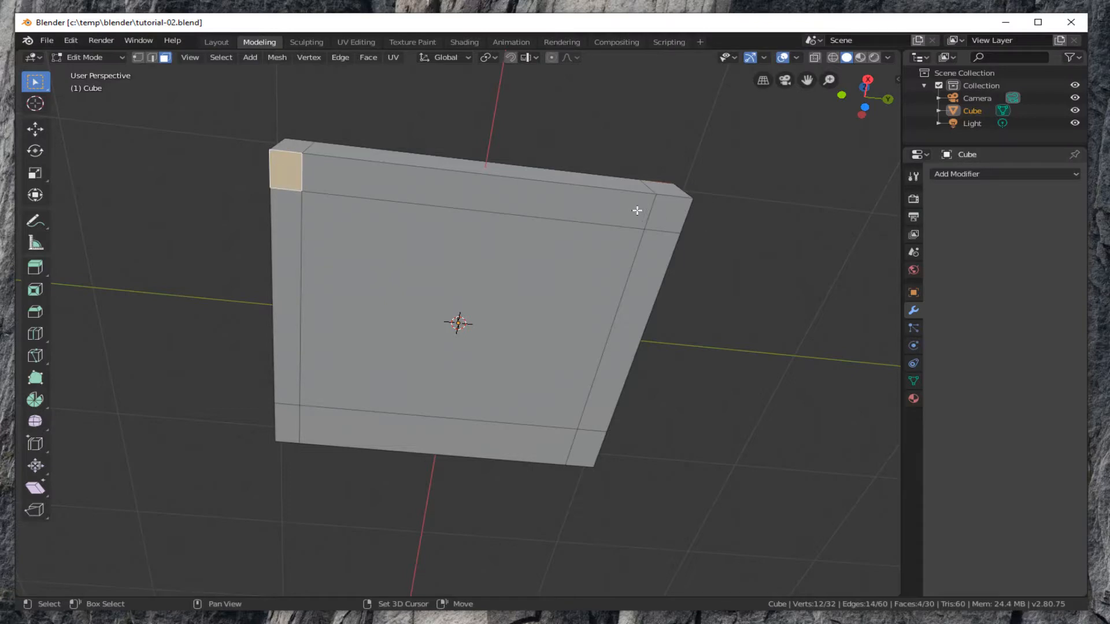
pyautogui.keyDown('shift'); pyautogui.click(670, 218); pyautogui.keyUp('shift')
pyautogui.keyDown('shift'); pyautogui.click(585, 451); pyautogui.keyUp('shift')
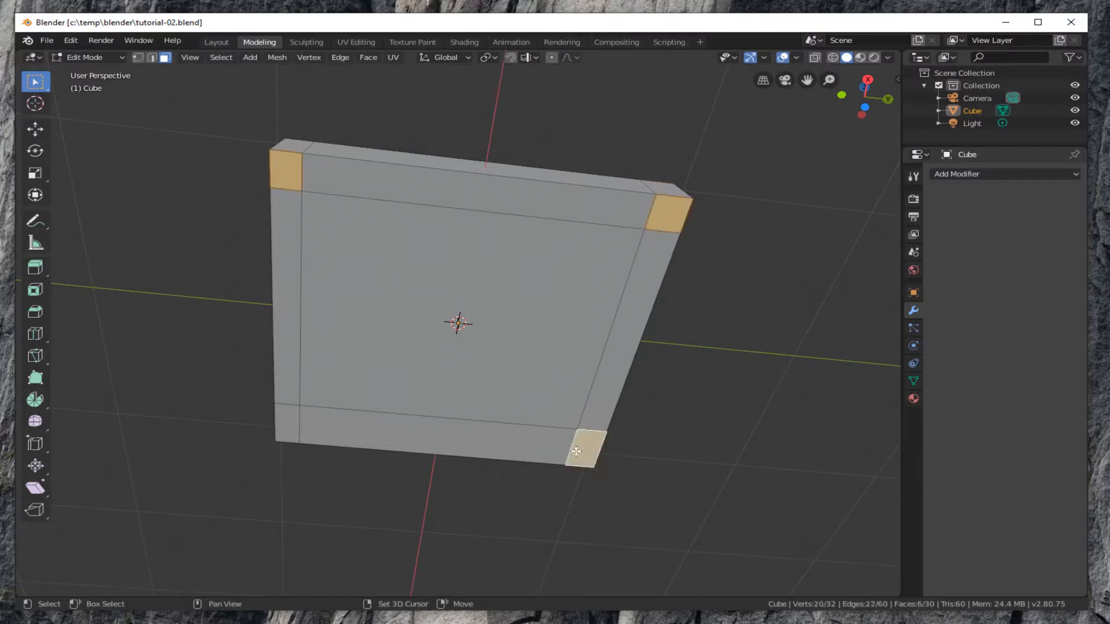
pyautogui.keyDown('shift'); pyautogui.click(290, 427); pyautogui.keyUp('shift')
# Extrude the selected faces along their normals to form the chair's four legs and a low backrest.
pyautogui.moveTo(577, 297); pyautogui.dragTo(630, 437, button='middle')
pyautogui.scroll(-1, 630, 436)
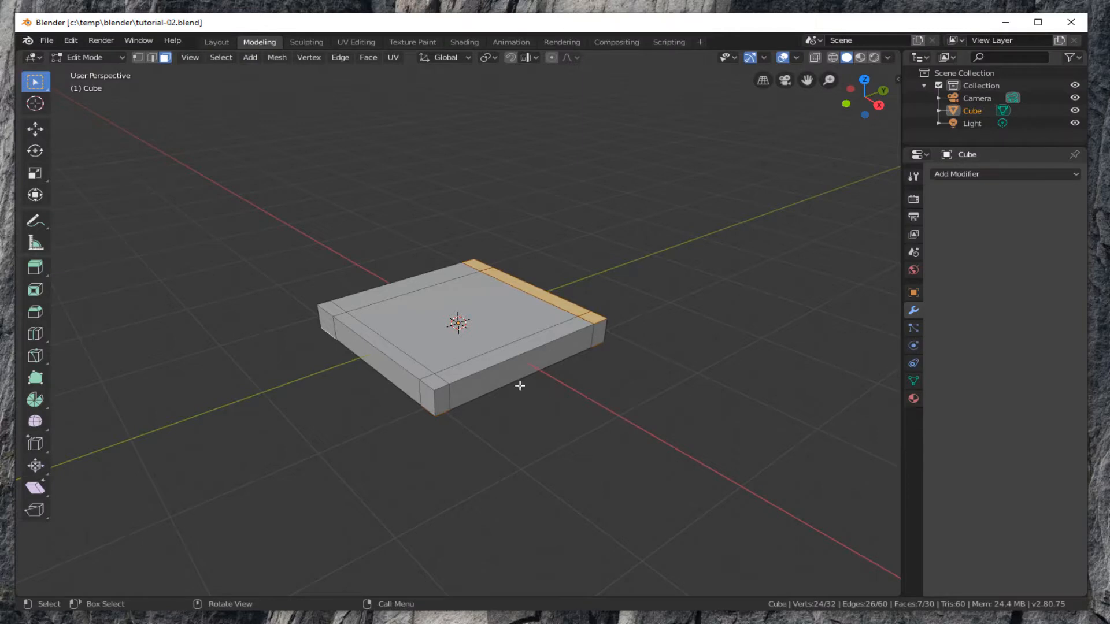
pyautogui.click(34, 266)
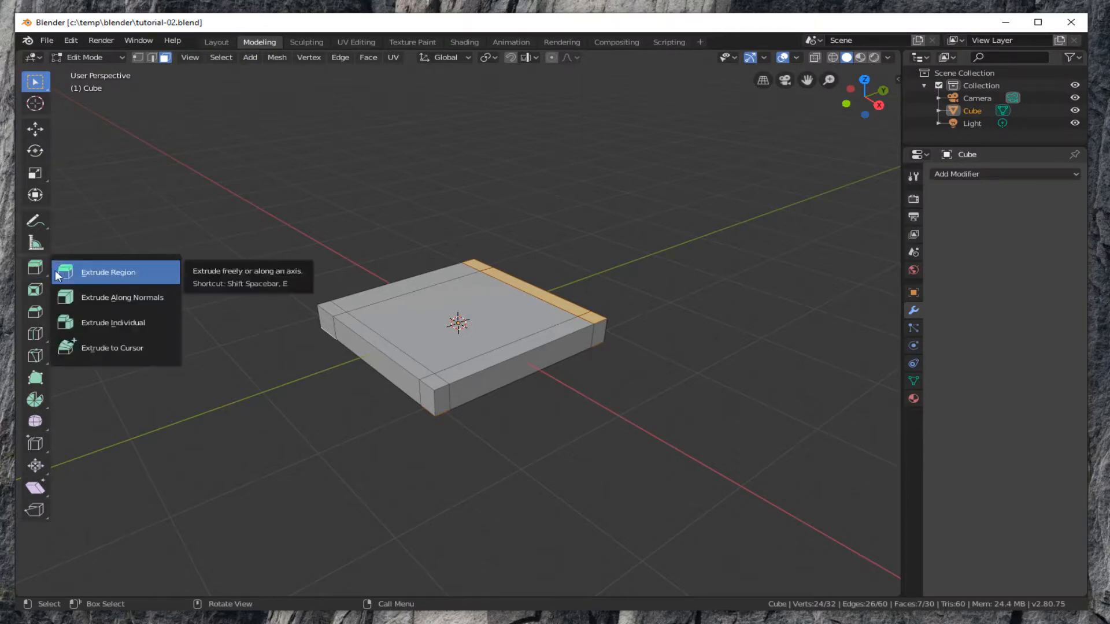
pyautogui.click(114, 292)
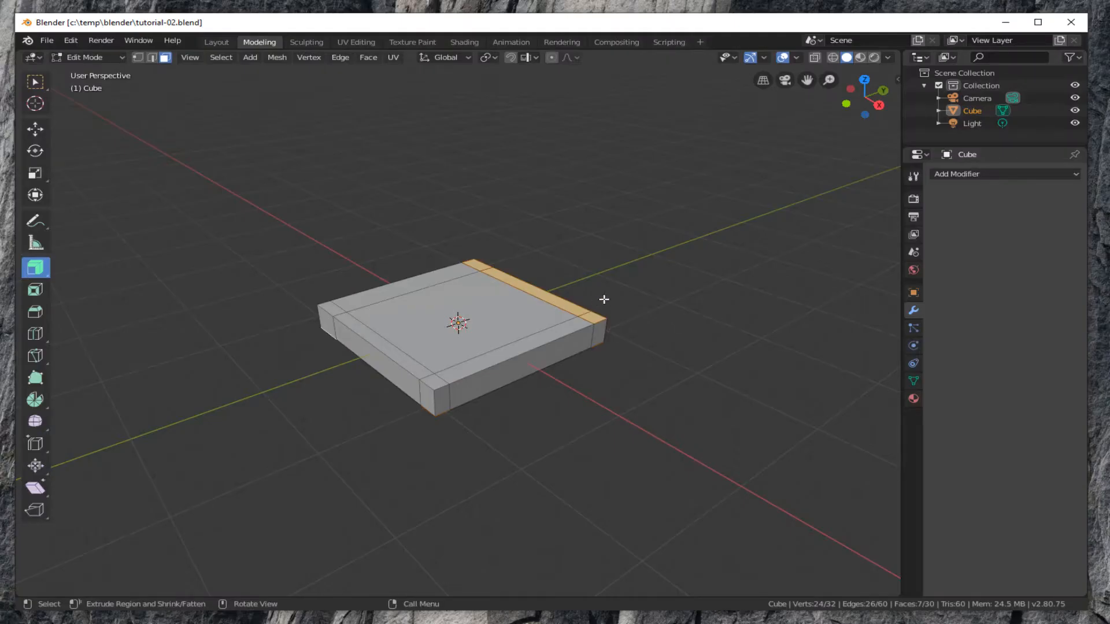
pyautogui.moveTo(604, 297); pyautogui.dragTo(589, 356)
# Select only the three top faces of the backrest and extrude them upward to roughly double its height.
pyautogui.moveTo(611, 341); pyautogui.dragTo(625, 360, button='middle')
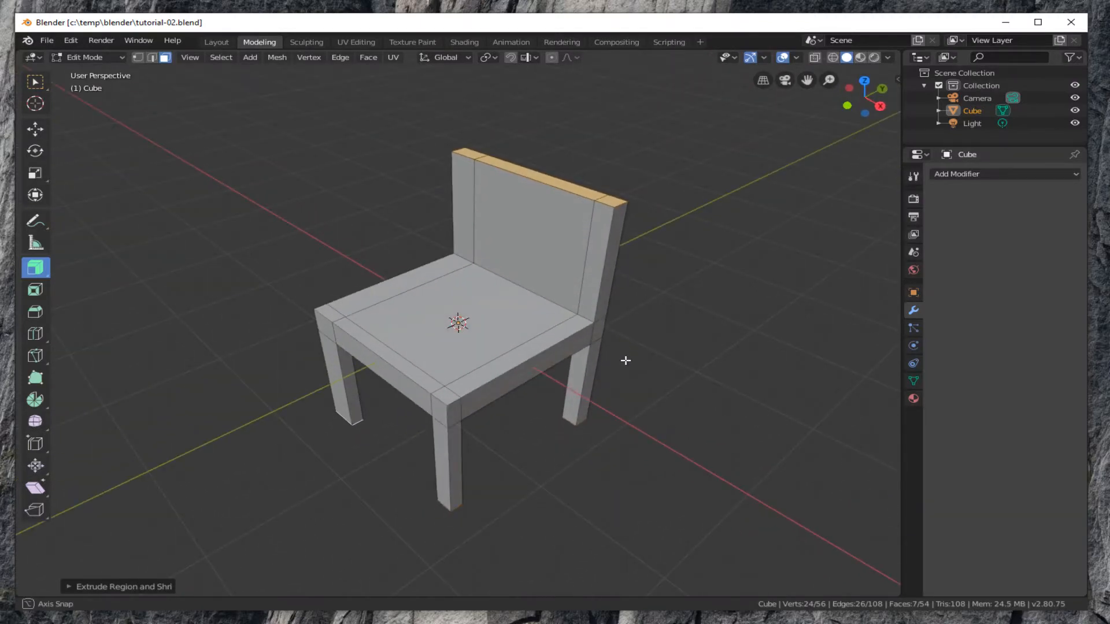
pyautogui.scroll(-3, 625, 360)
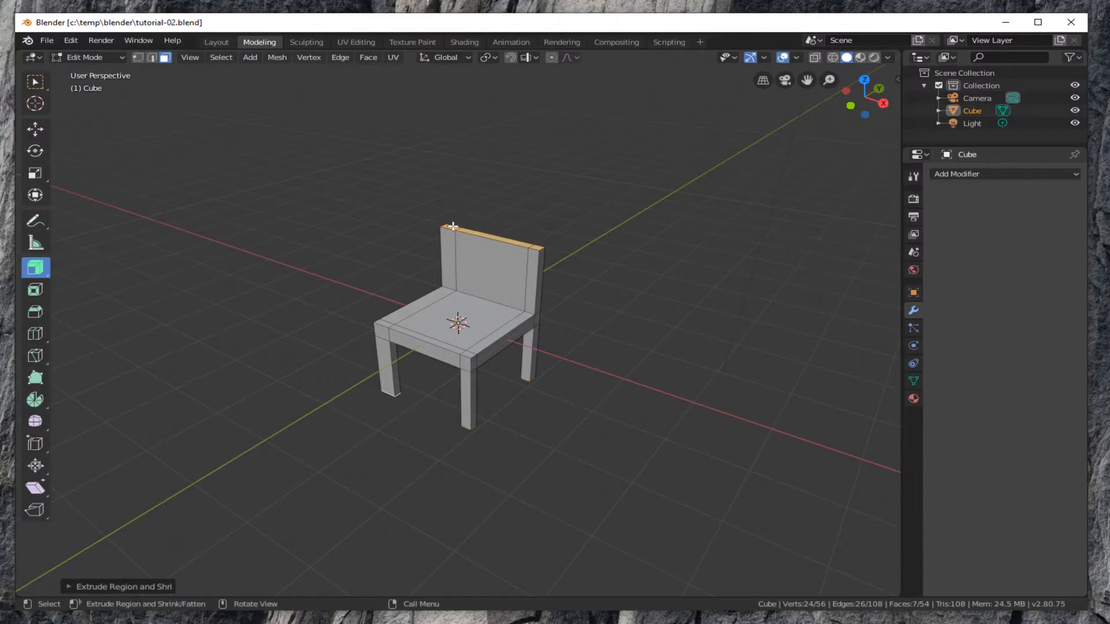
pyautogui.click(35, 82)
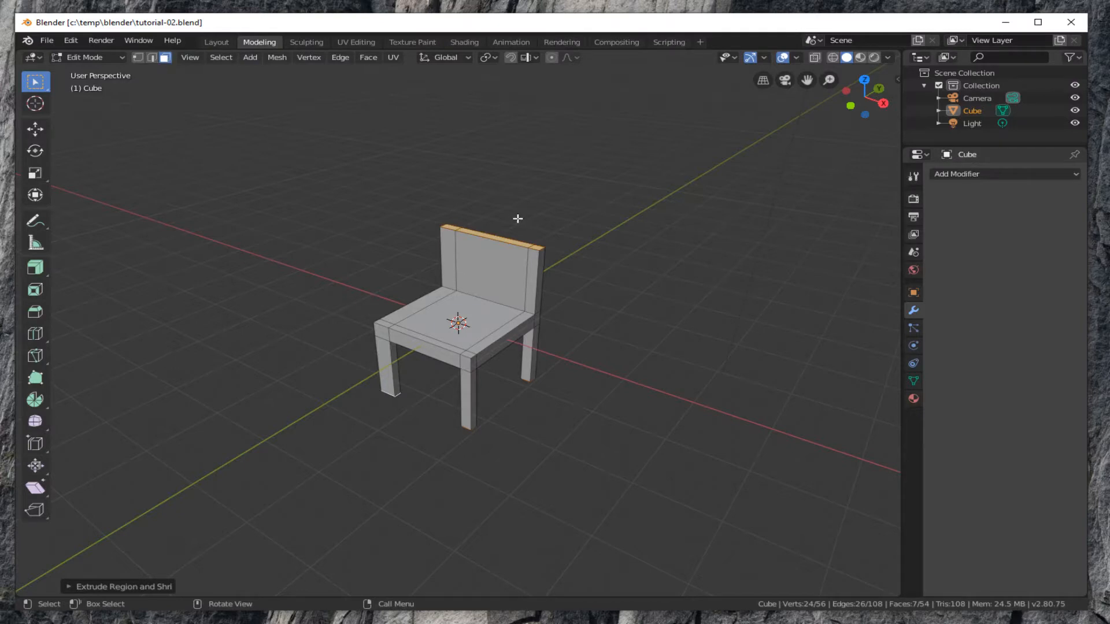
pyautogui.click(453, 227)
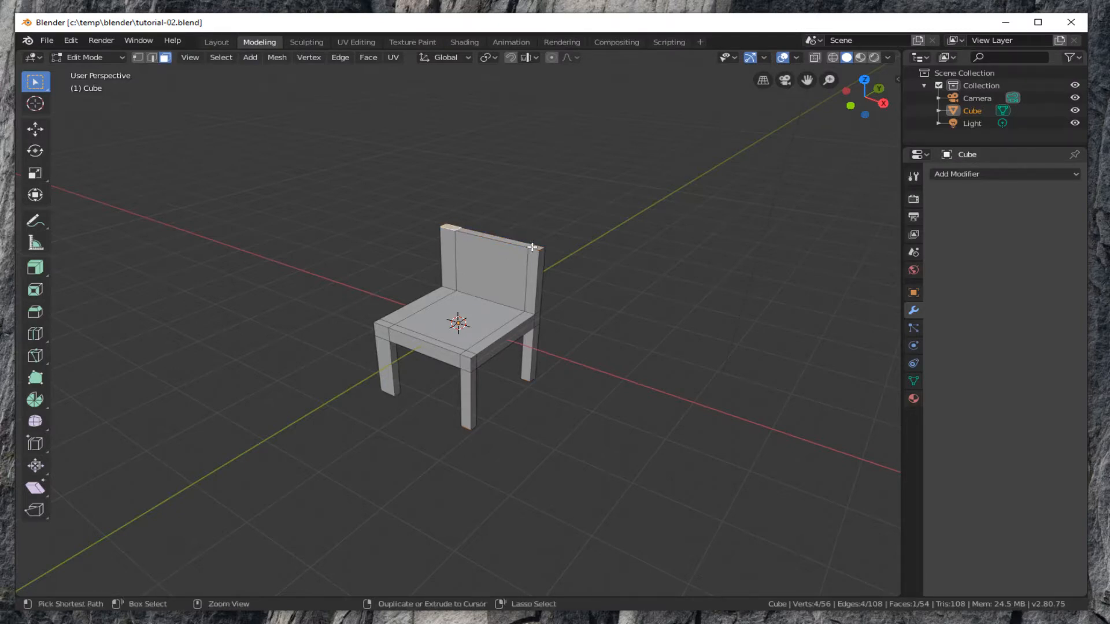
pyautogui.keyDown('ctrl'); pyautogui.click(535, 247); pyautogui.keyUp('ctrl')
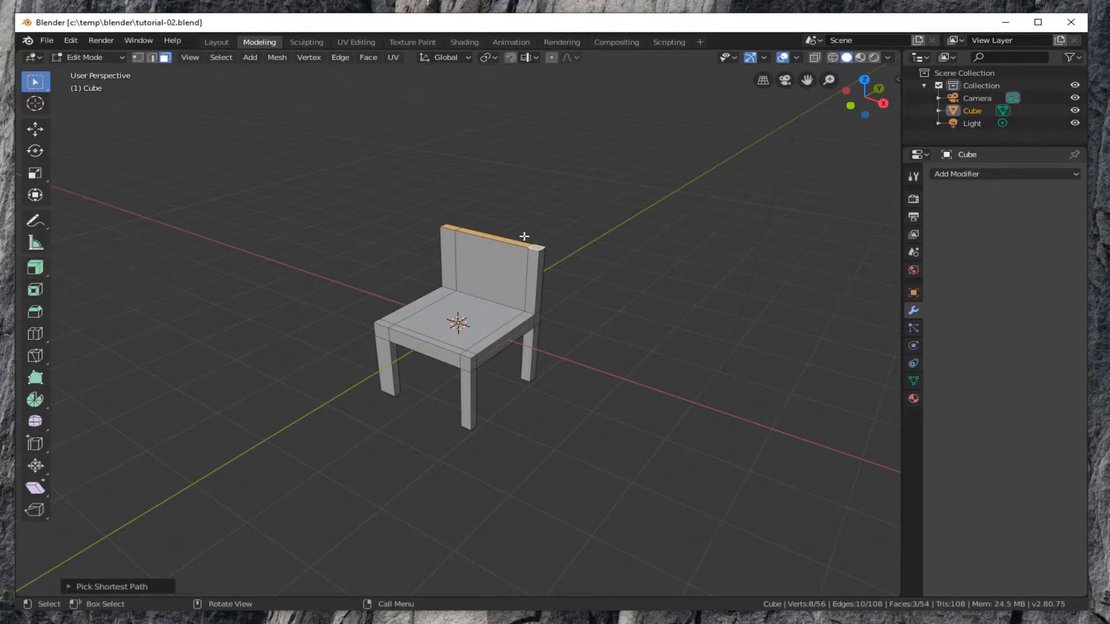
pyautogui.press('e')
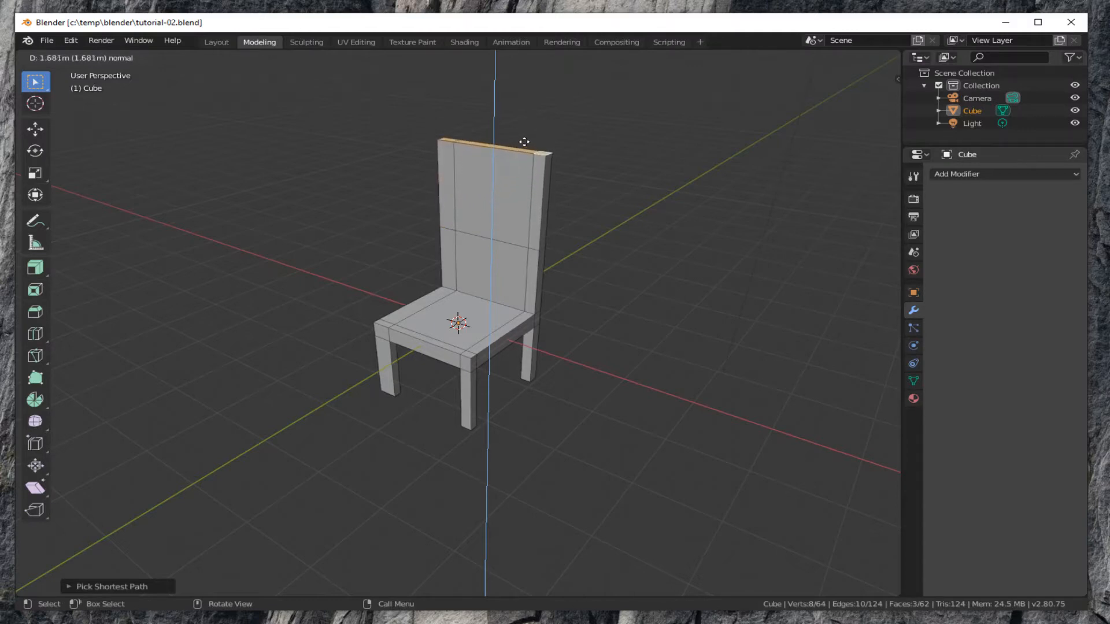
pyautogui.click(524, 126)
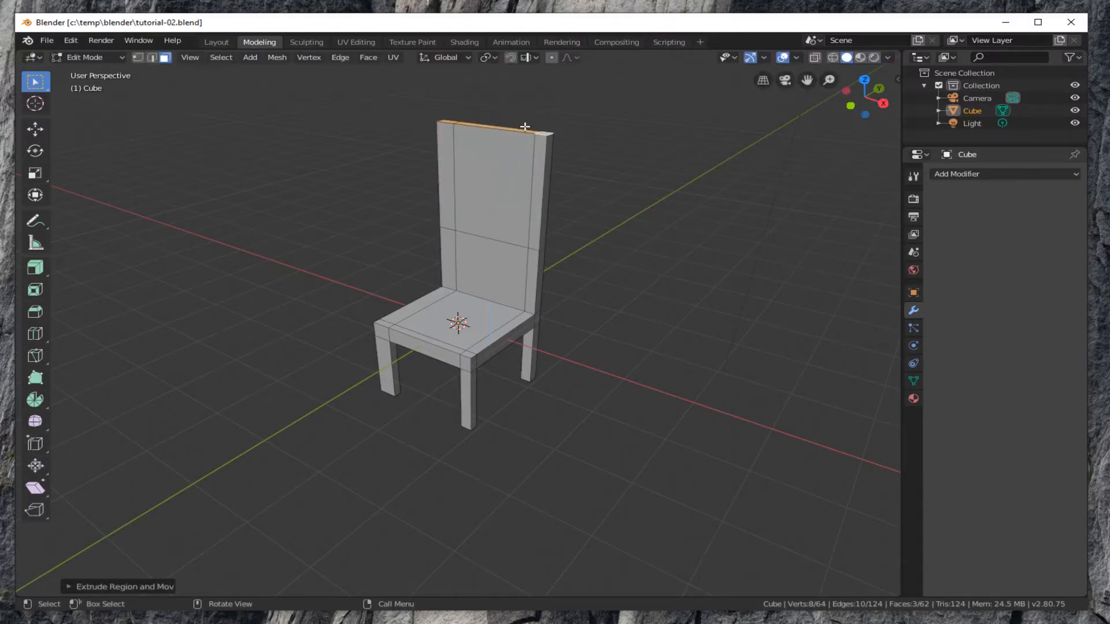
# Align the active camera to a three-quarter view of the chair, check the camera view and leave it.
pyautogui.moveTo(579, 312); pyautogui.dragTo(519, 301, button='middle')
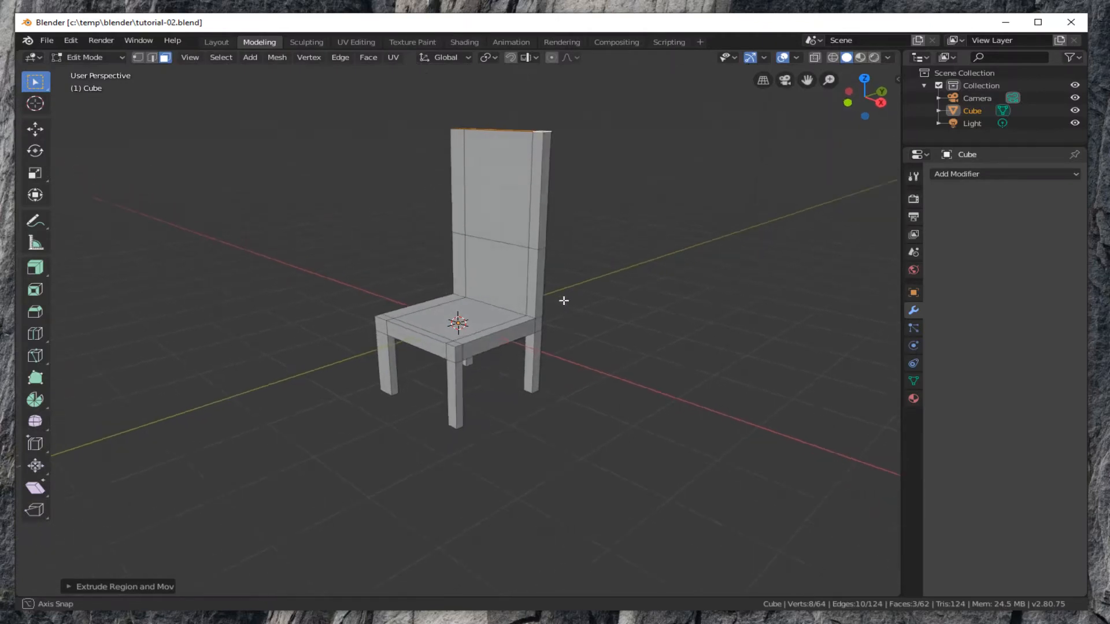
pyautogui.moveTo(564, 300); pyautogui.dragTo(573, 300, button='middle')
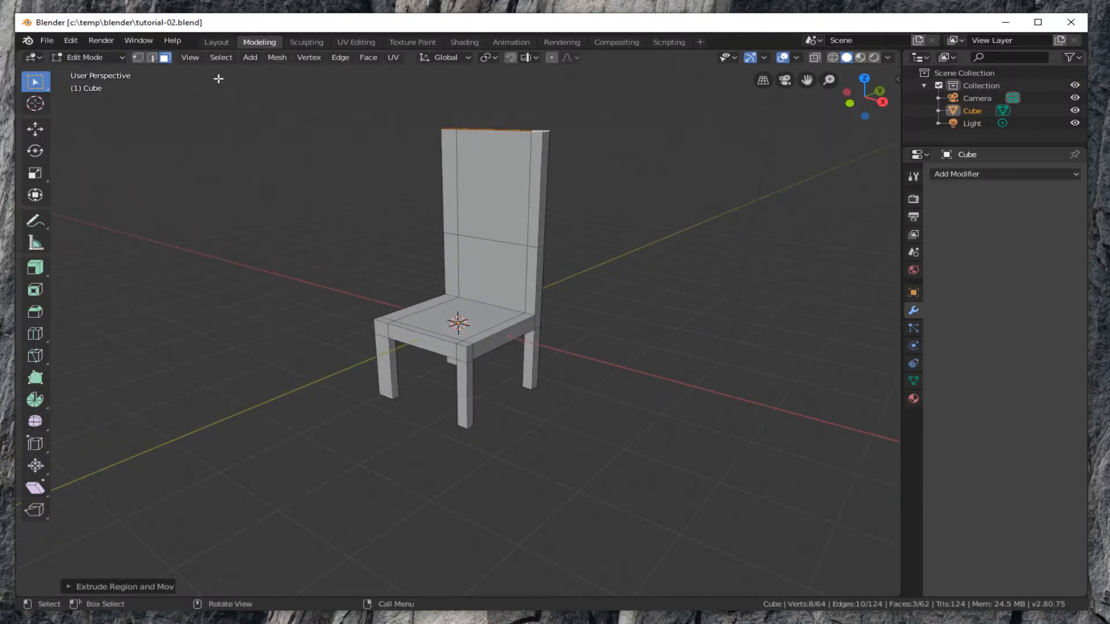
pyautogui.click(787, 83)
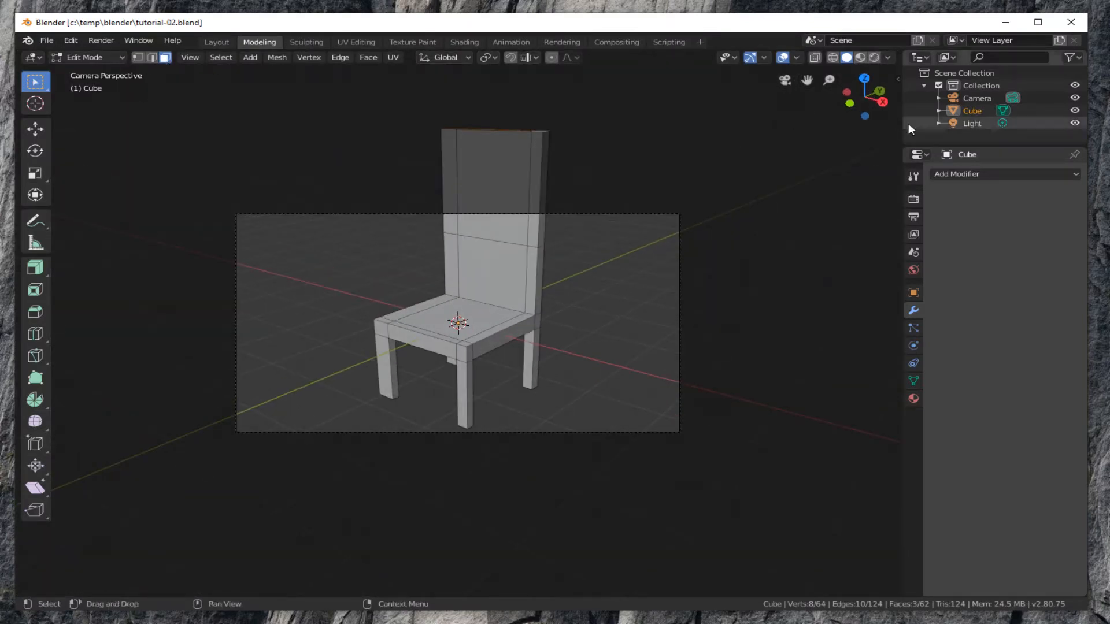
pyautogui.click(785, 81)
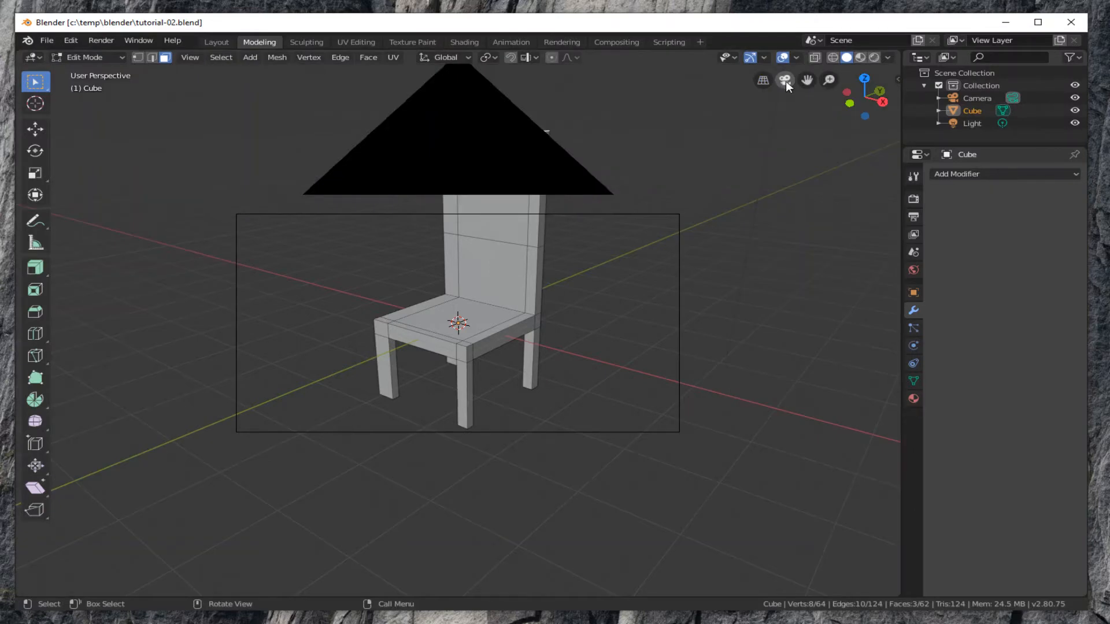
# In the Layout workspace, align the active camera to the selected chair, check the framing through the camera and return to the perspective view.
pyautogui.click(194, 57)
pyautogui.click(215, 41)
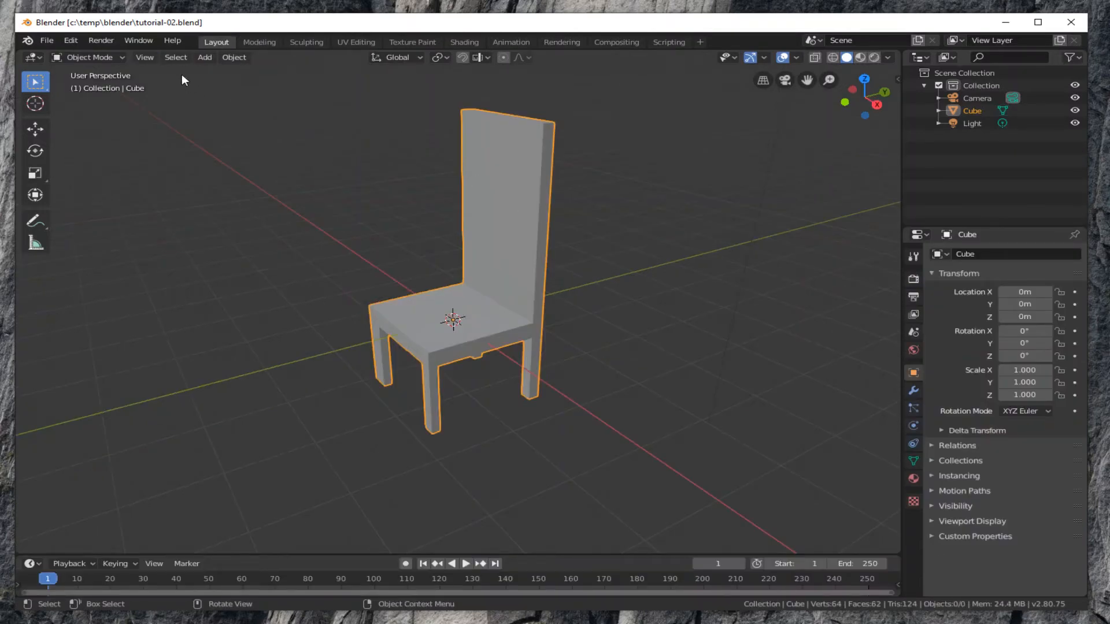
pyautogui.click(140, 59)
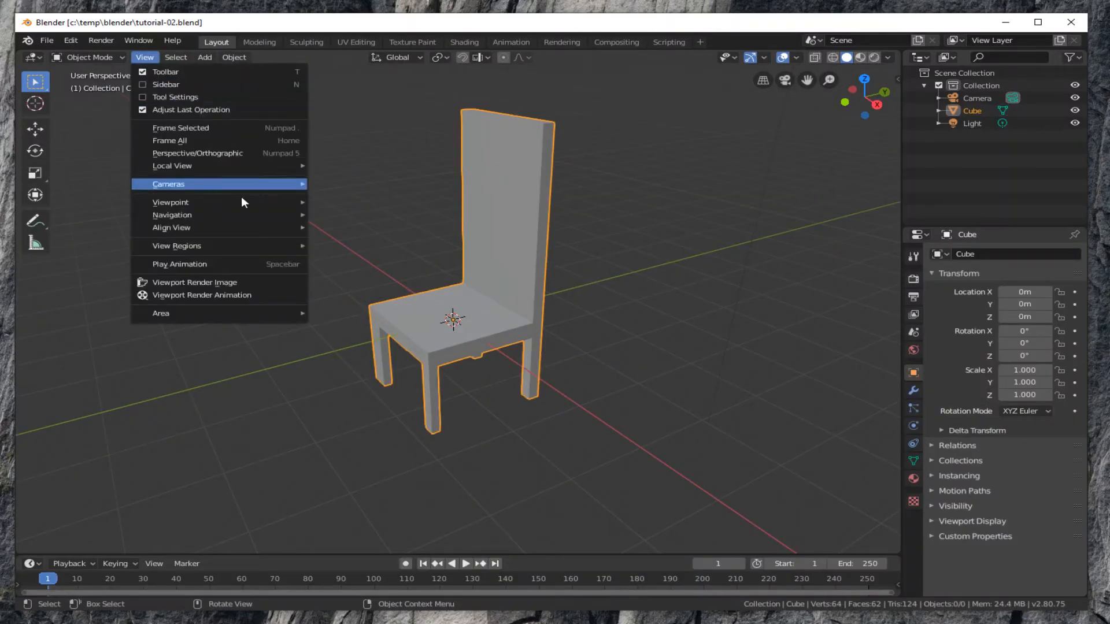
pyautogui.moveTo(258, 230)
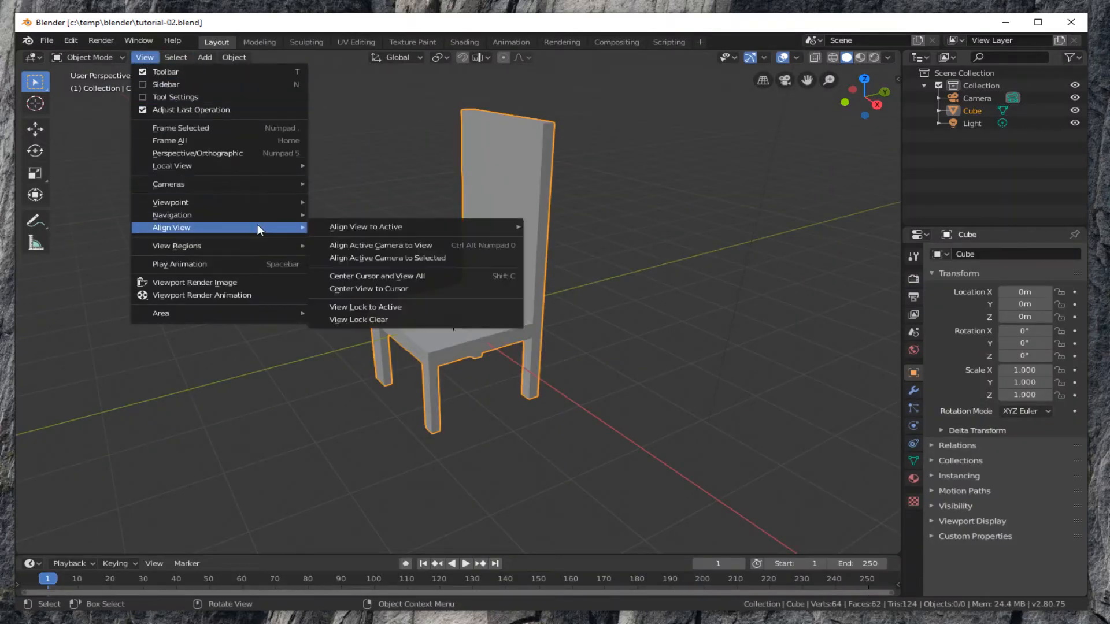
pyautogui.click(373, 257)
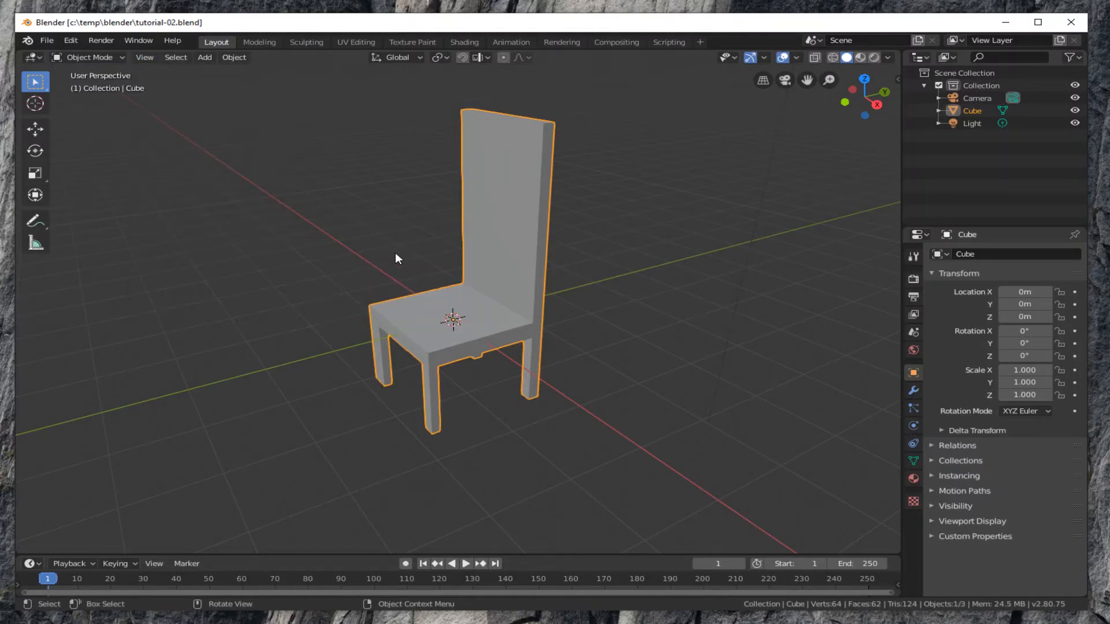
pyautogui.click(784, 81)
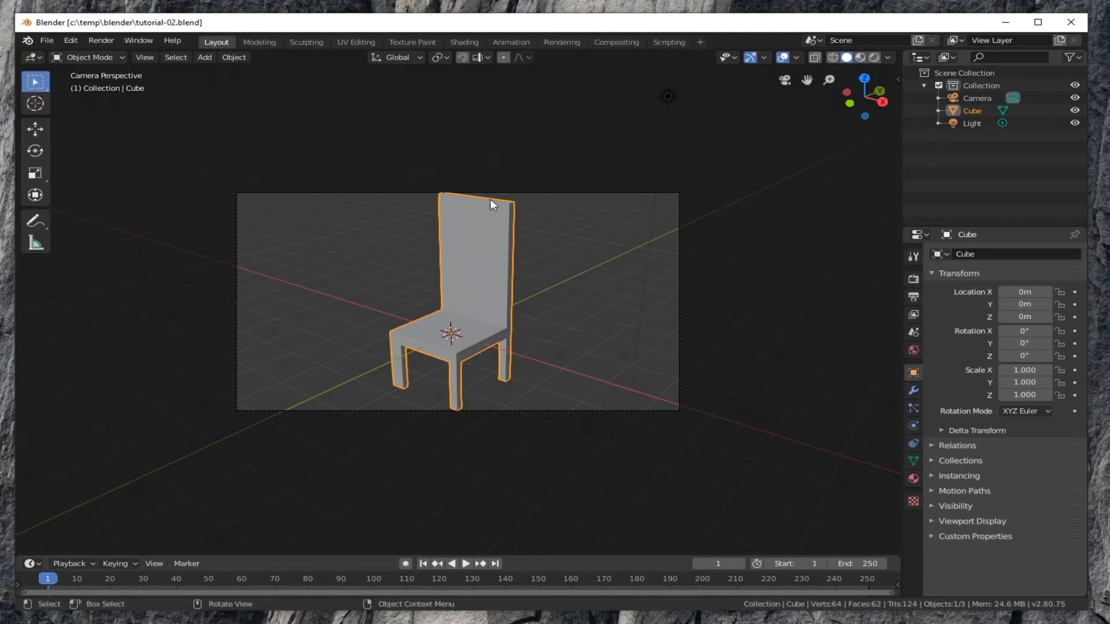
pyautogui.click(779, 82)
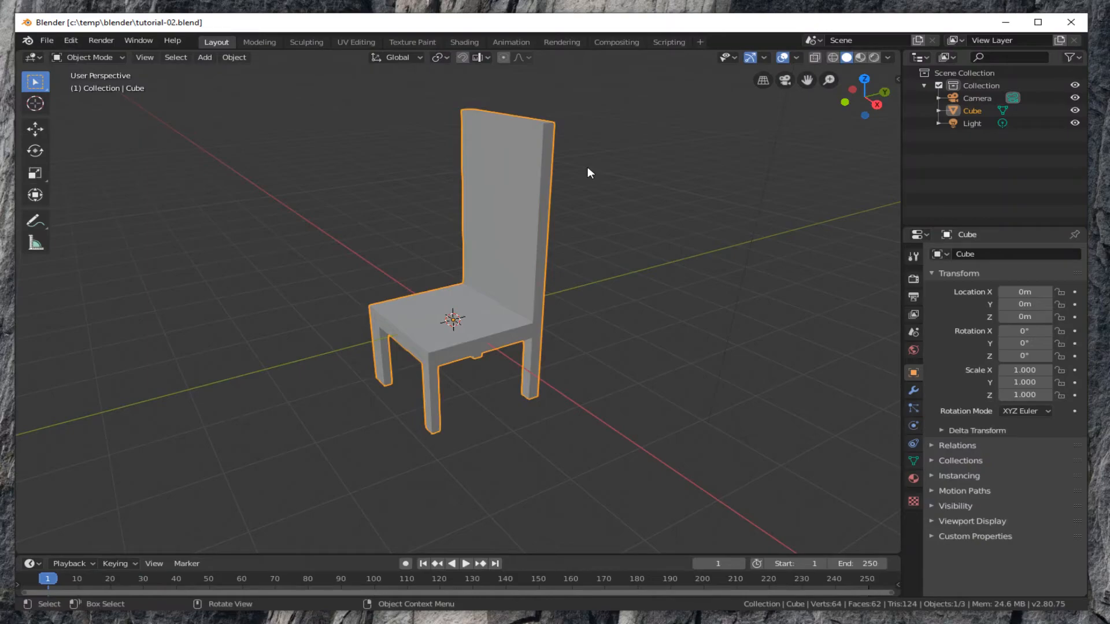
# Render the current frame and fit the render window on screen with the whole chair in view.
pyautogui.press('F12')
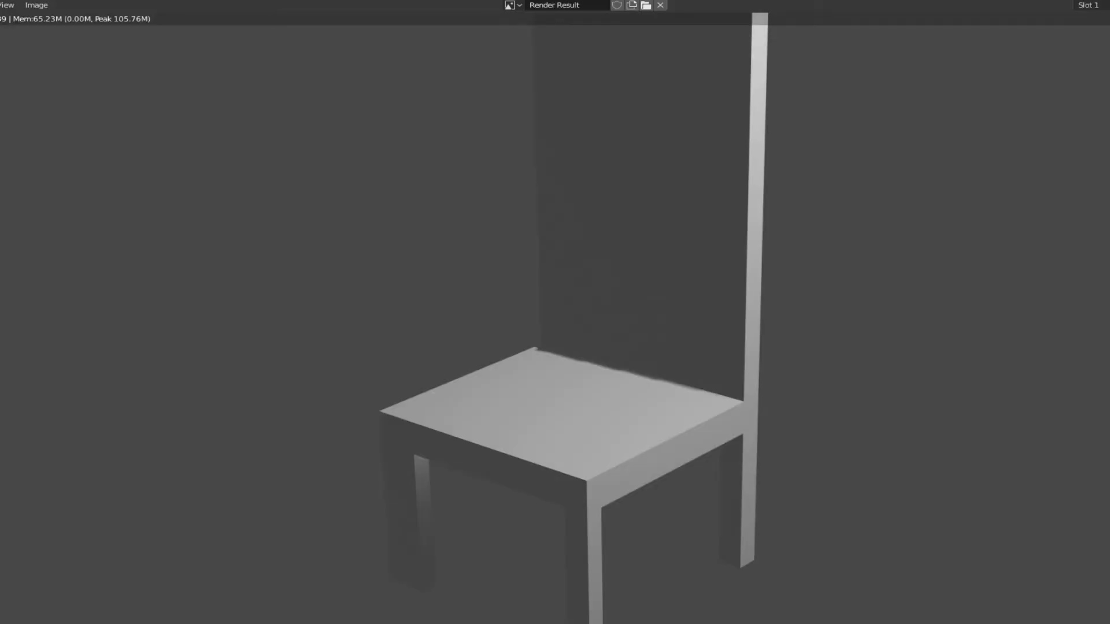
pyautogui.moveTo(0, 0); pyautogui.dragTo(138, 97)
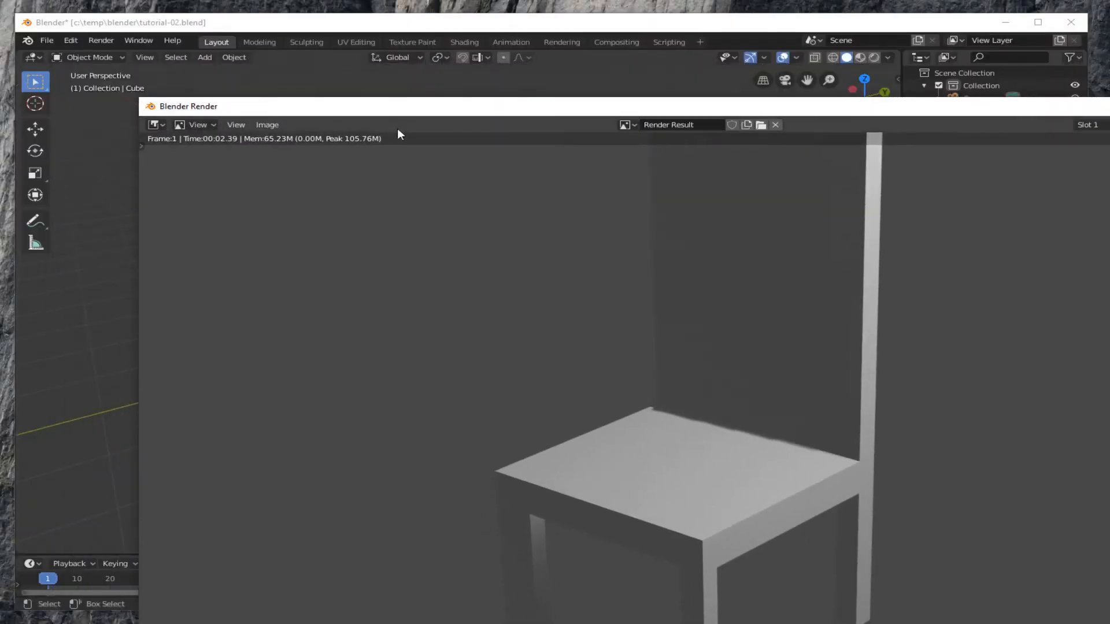
pyautogui.moveTo(411, 110); pyautogui.dragTo(299, 58)
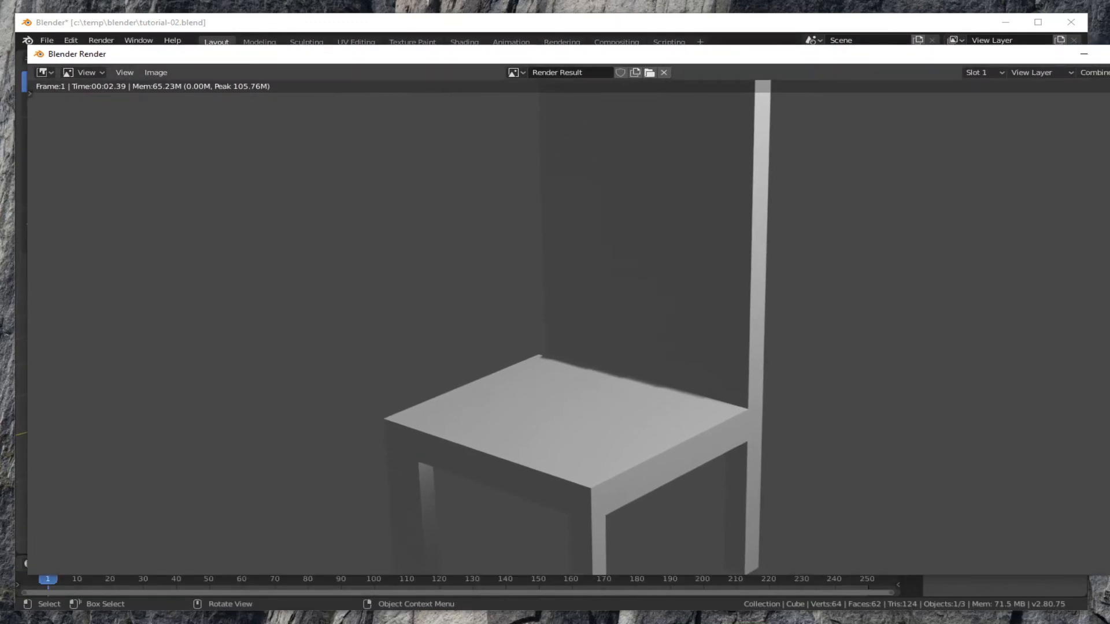
pyautogui.moveTo(1107, 577); pyautogui.dragTo(1050, 582)
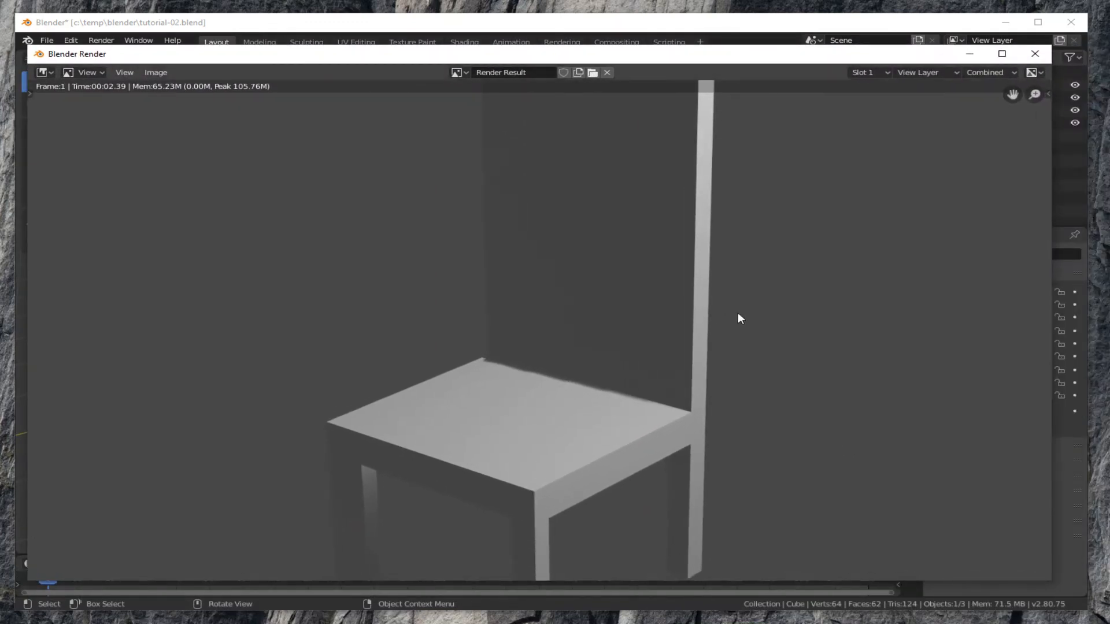
pyautogui.scroll(-2, 738, 312)
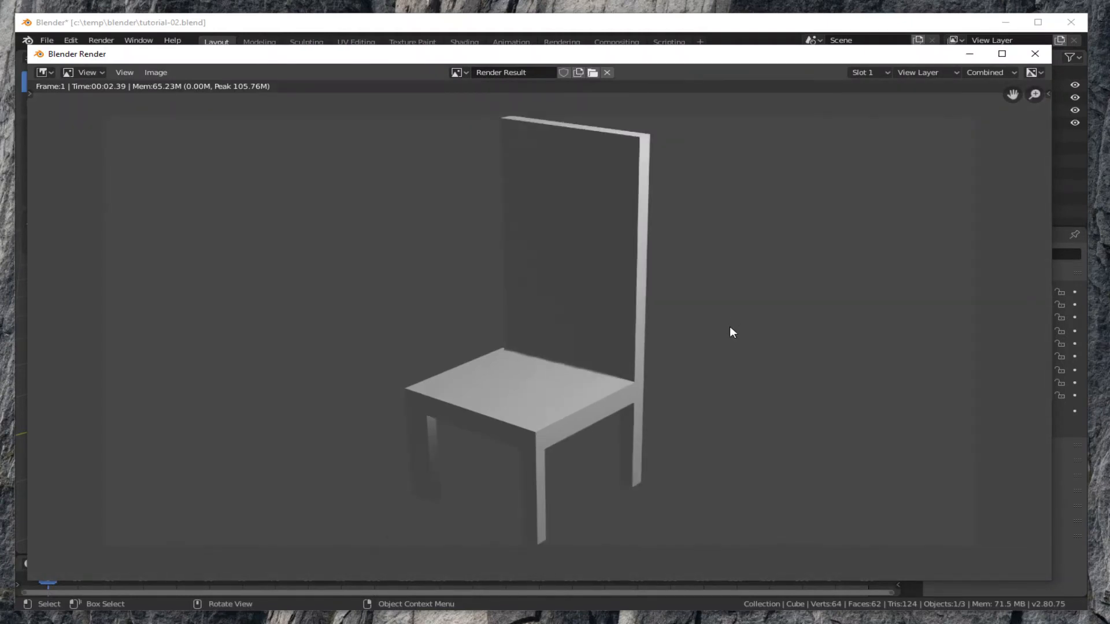